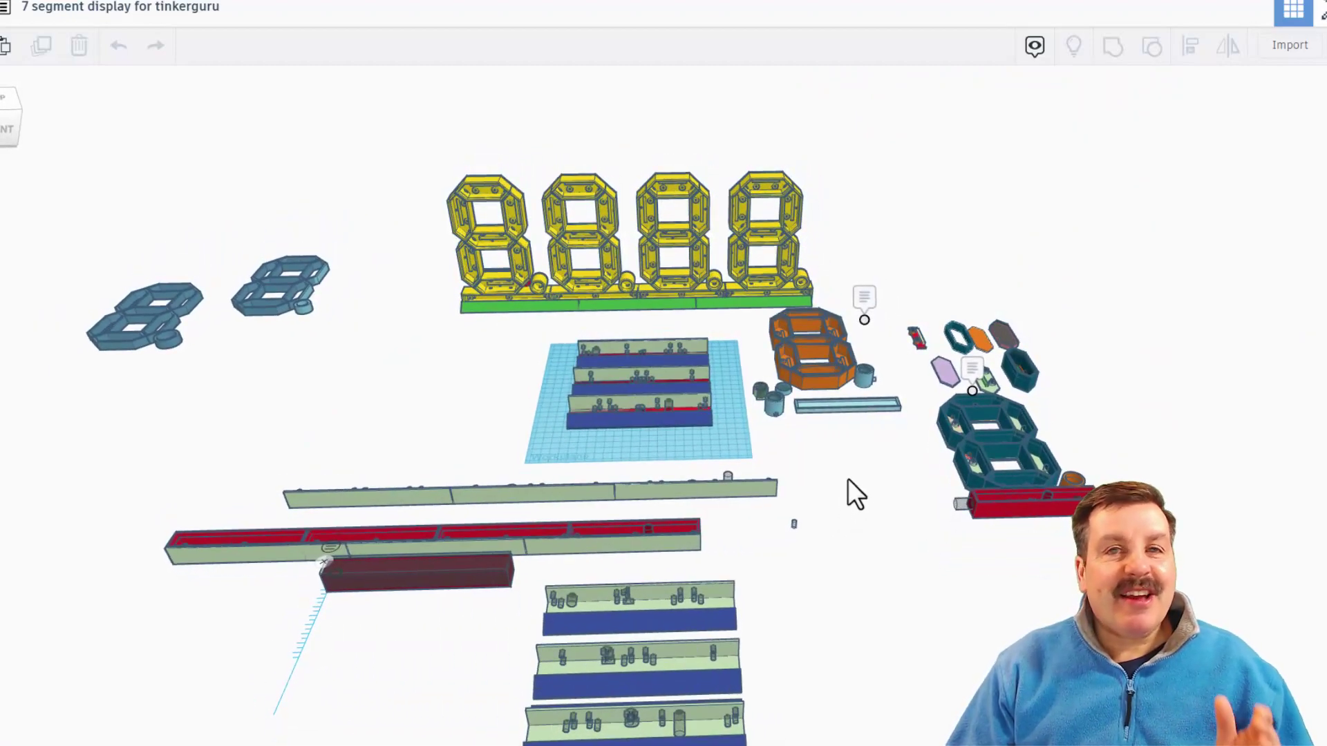
{"action": "scroll", "coordinate": [814, 425], "scroll_direction": "up", "scroll_amount": 1}
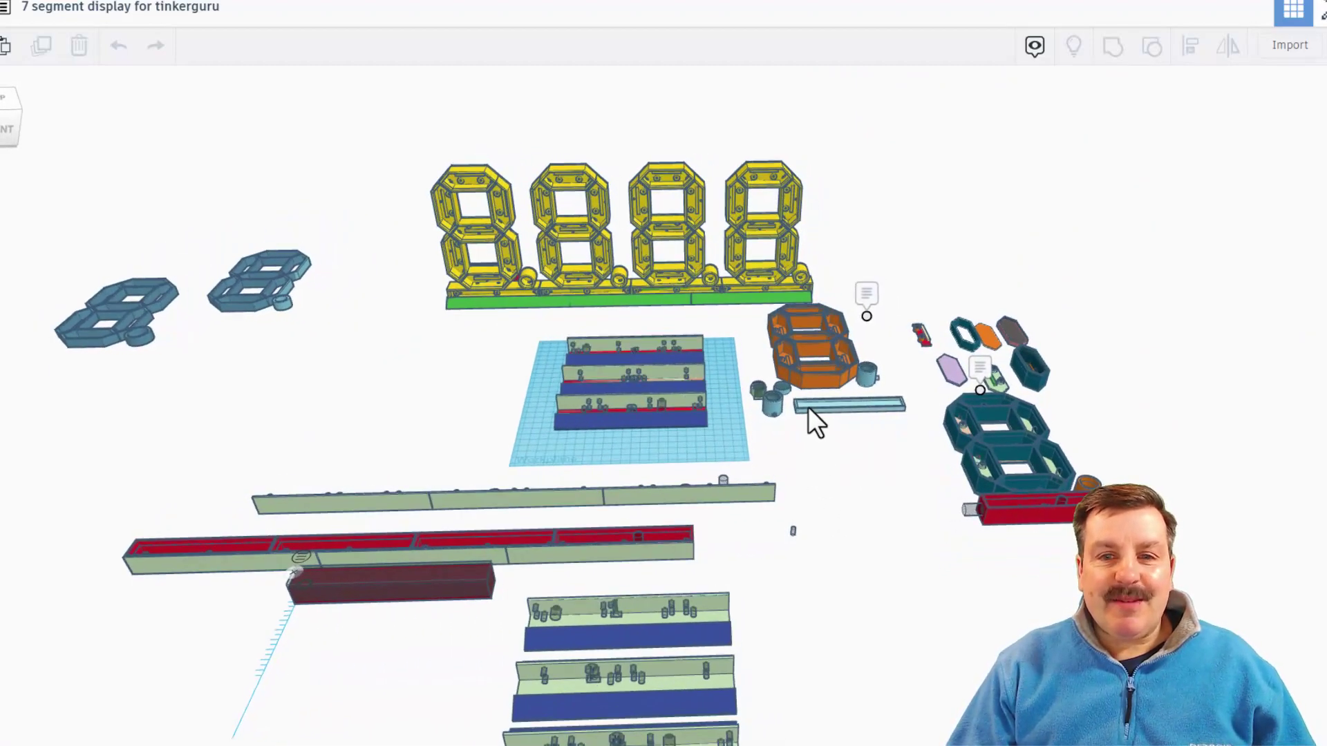
{"action": "scroll", "coordinate": [807, 407], "scroll_direction": "up", "scroll_amount": 3}
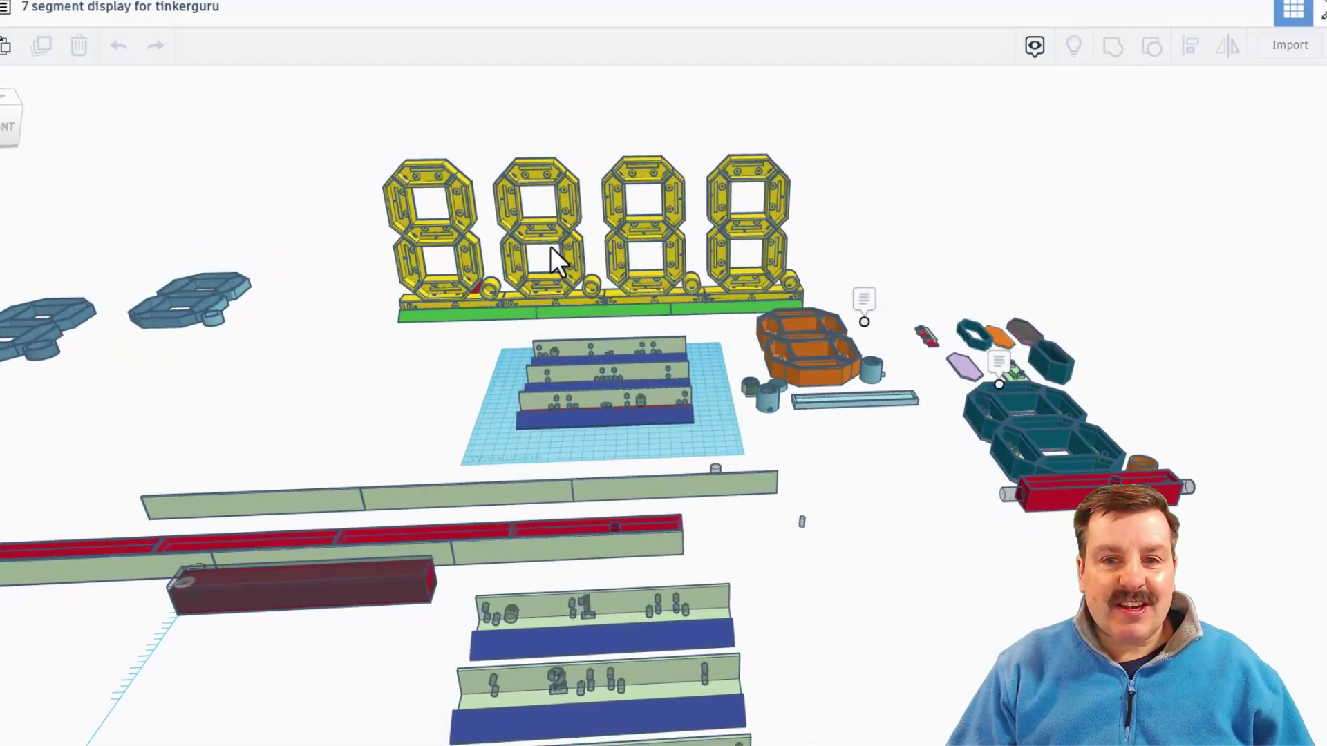
{"action": "mouse_move", "coordinate": [603, 193]}
{"action": "right_mouse_down"}
{"action": "mouse_move", "coordinate": [652, 294]}
{"action": "mouse_move", "coordinate": [629, 294]}
{"action": "right_mouse_up"}
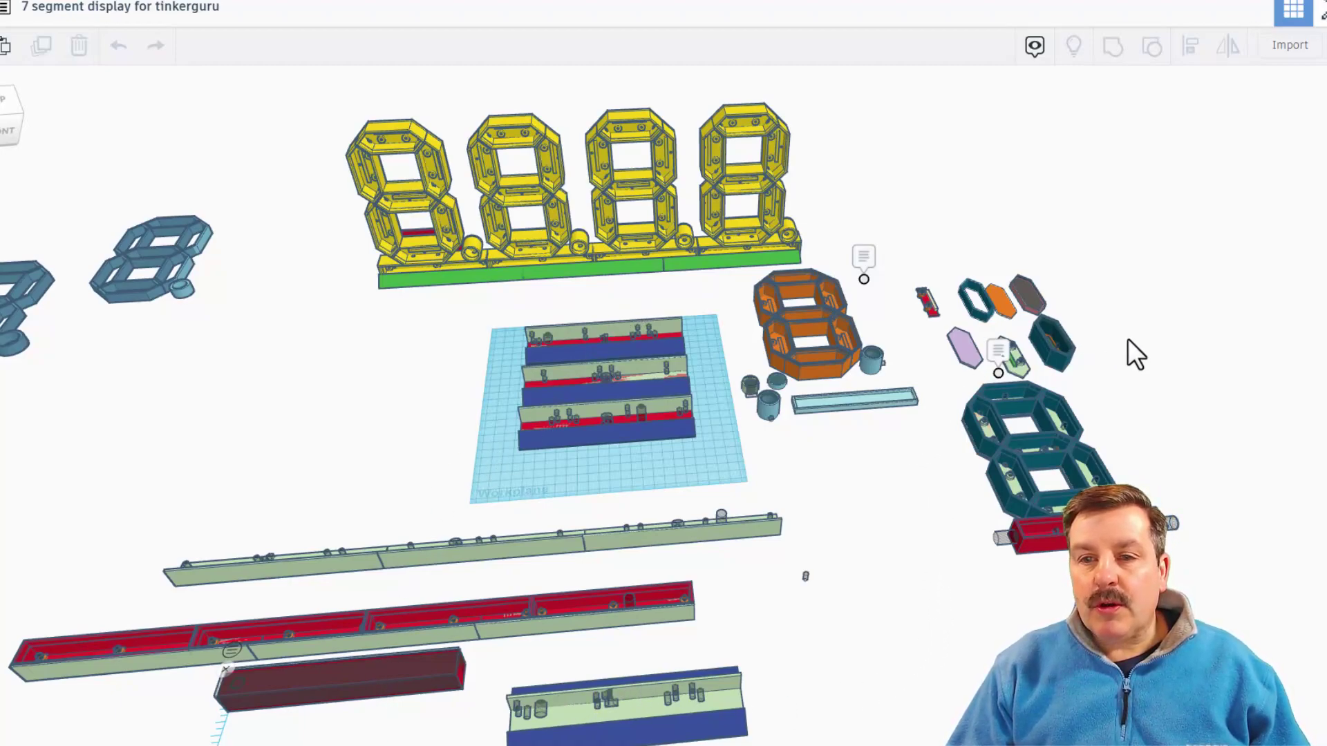
{"action": "right_click_drag", "start_coordinate": [915, 369], "coordinate": [793, 343]}
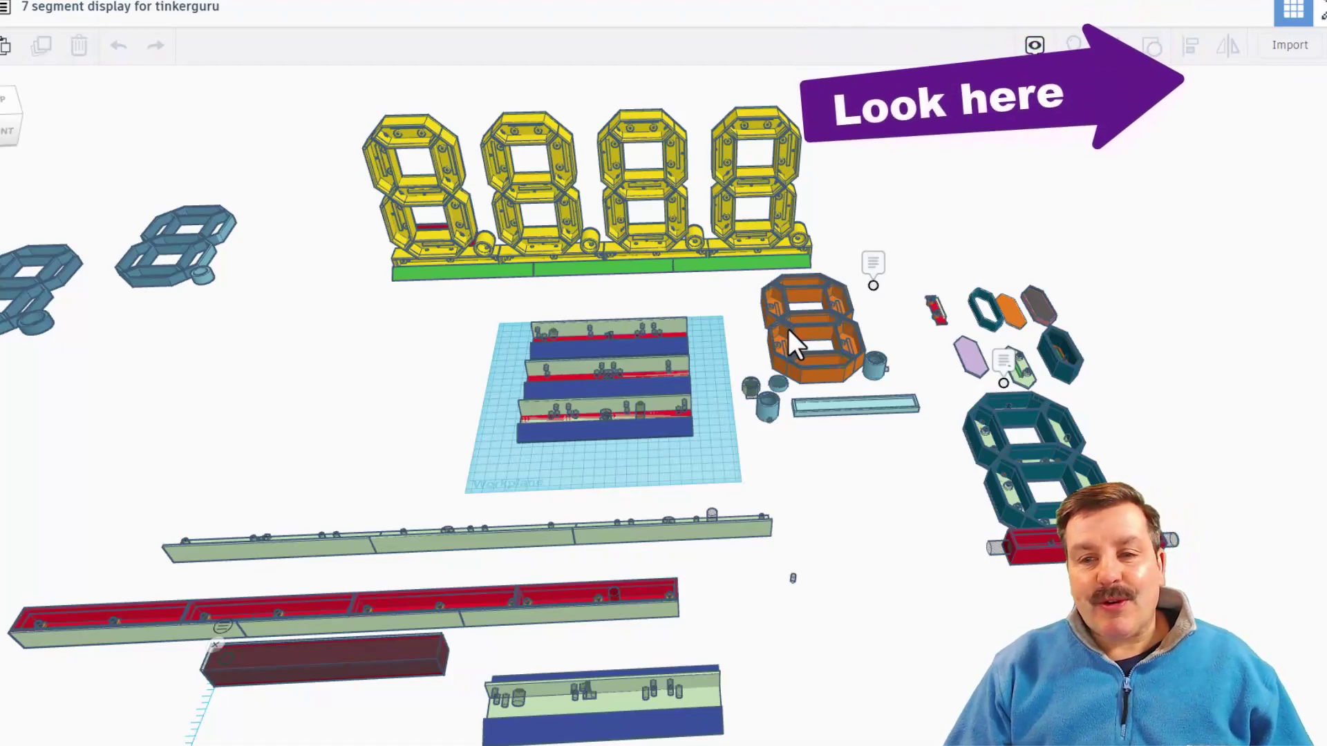
{"action": "right_click_drag", "start_coordinate": [788, 329], "coordinate": [741, 336]}
{"action": "scroll", "coordinate": [705, 416], "scroll_direction": "up", "scroll_amount": 2}
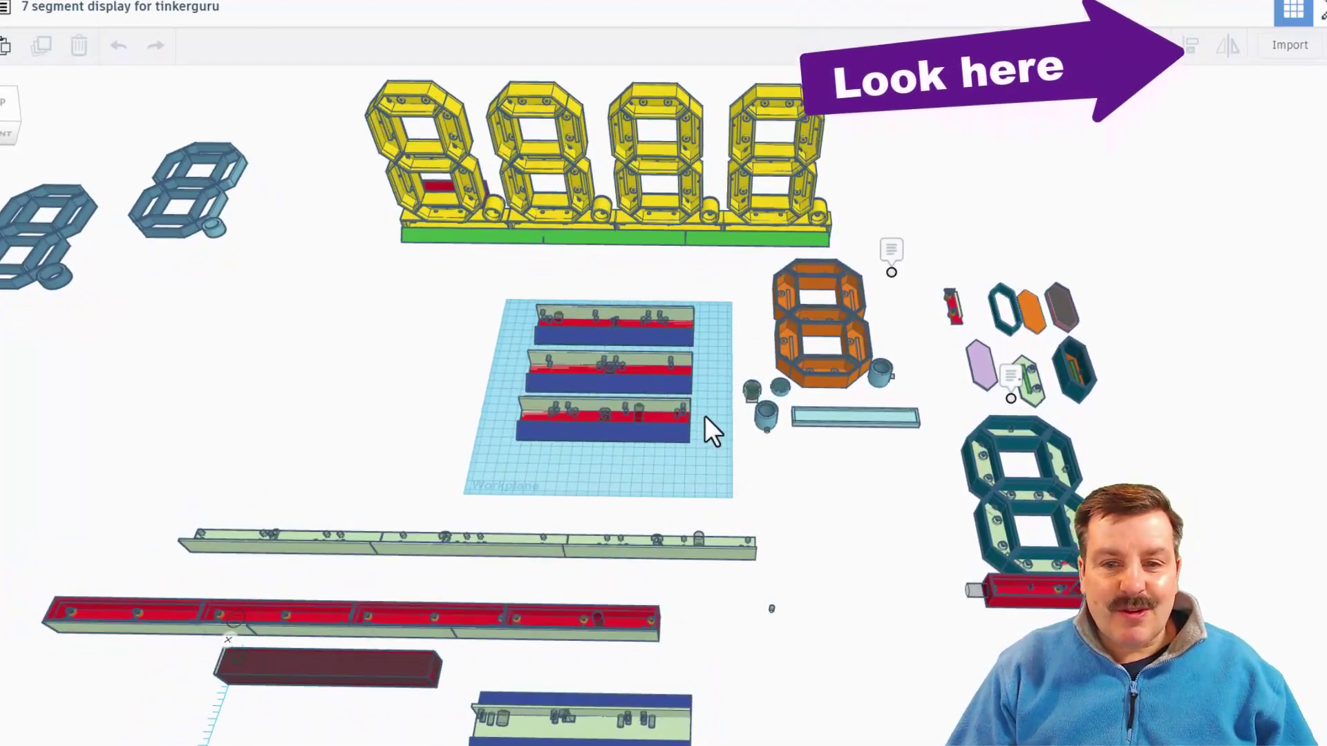
{"action": "scroll", "coordinate": [705, 416], "scroll_direction": "up", "scroll_amount": 2}
{"action": "scroll", "coordinate": [726, 415], "scroll_direction": "up", "scroll_amount": 2}
{"action": "right_click_drag", "start_coordinate": [774, 413], "coordinate": [672, 499]}
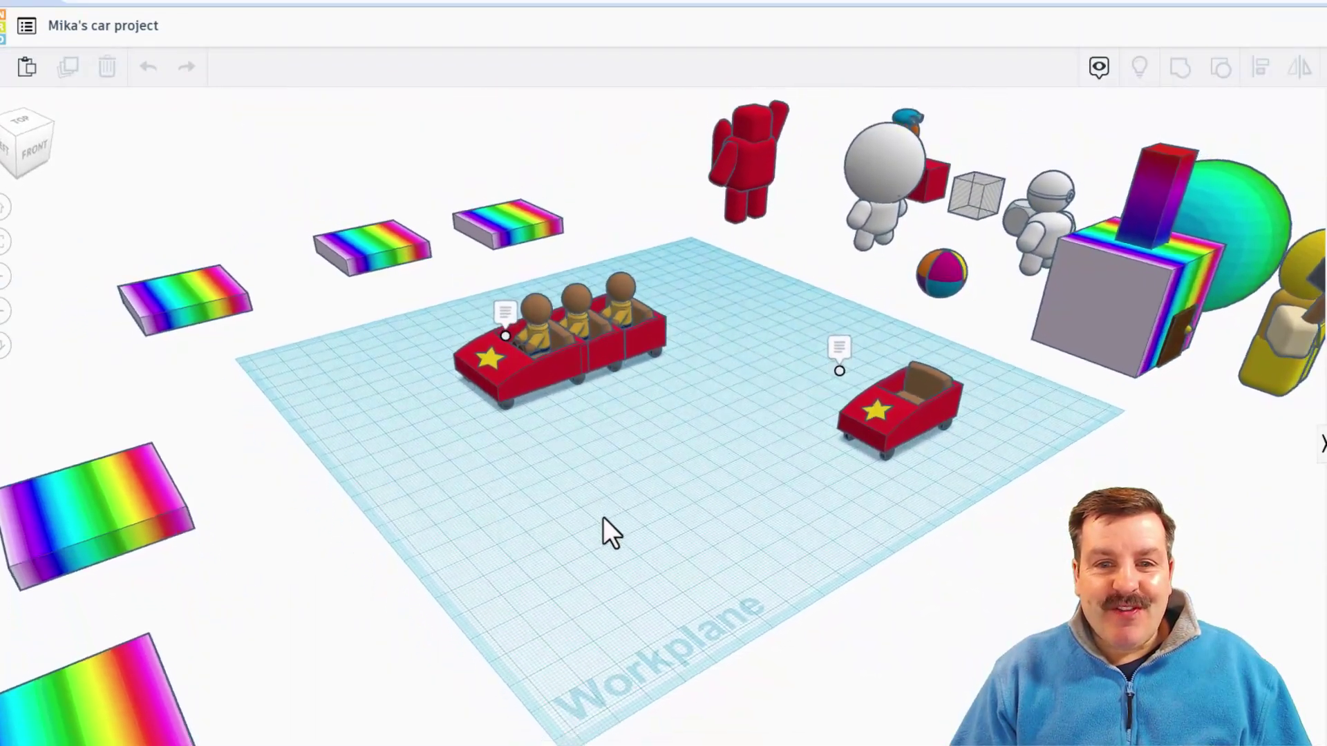
{"action": "mouse_move", "coordinate": [640, 547]}
{"action": "right_mouse_down"}
{"action": "mouse_move", "coordinate": [676, 557]}
{"action": "mouse_move", "coordinate": [737, 548]}
{"action": "mouse_move", "coordinate": [763, 568]}
{"action": "mouse_move", "coordinate": [757, 522]}
{"action": "mouse_move", "coordinate": [683, 488]}
{"action": "right_mouse_up"}
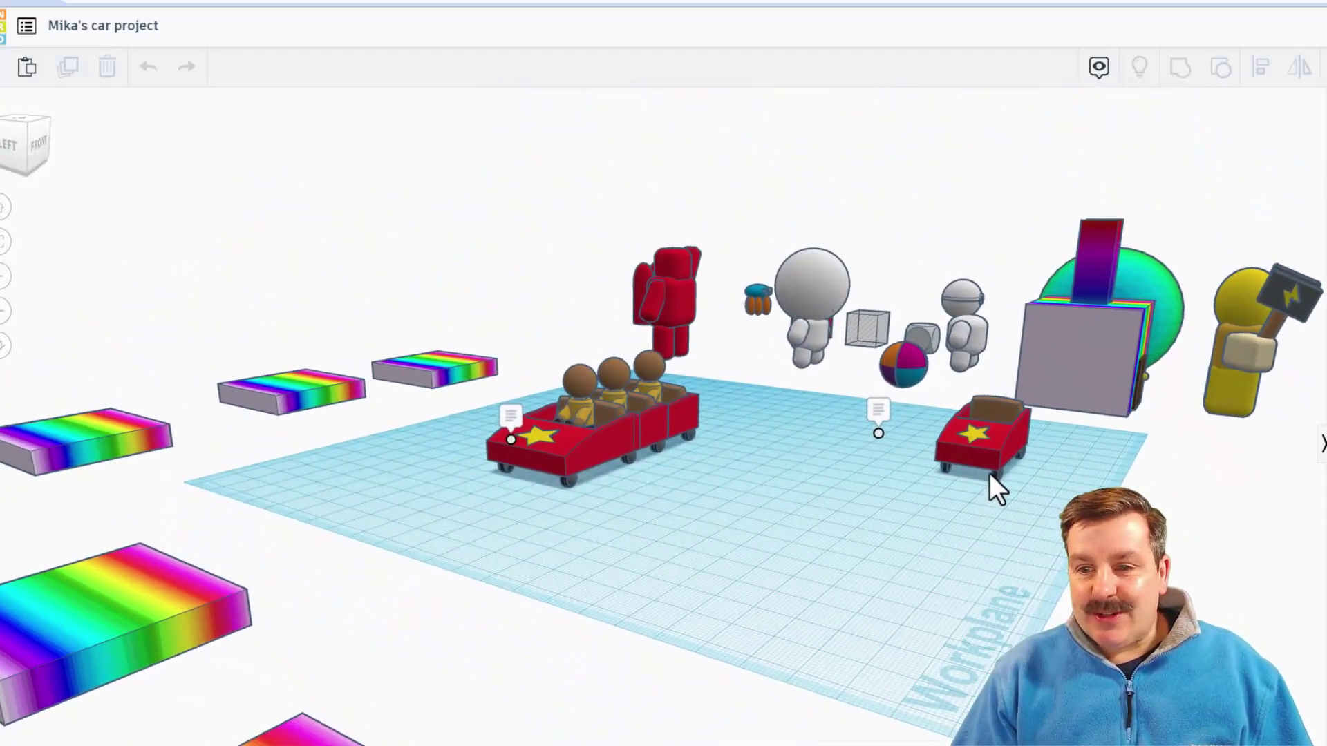
{"action": "left_click", "coordinate": [999, 457]}
{"action": "mouse_move", "coordinate": [897, 555]}
{"action": "right_mouse_down"}
{"action": "mouse_move", "coordinate": [893, 575]}
{"action": "mouse_move", "coordinate": [852, 560]}
{"action": "right_mouse_up"}
{"action": "mouse_move", "coordinate": [615, 474]}
{"action": "right_mouse_down"}
{"action": "mouse_move", "coordinate": [665, 497]}
{"action": "mouse_move", "coordinate": [629, 478]}
{"action": "right_mouse_up"}
{"action": "left_click", "coordinate": [629, 479]}
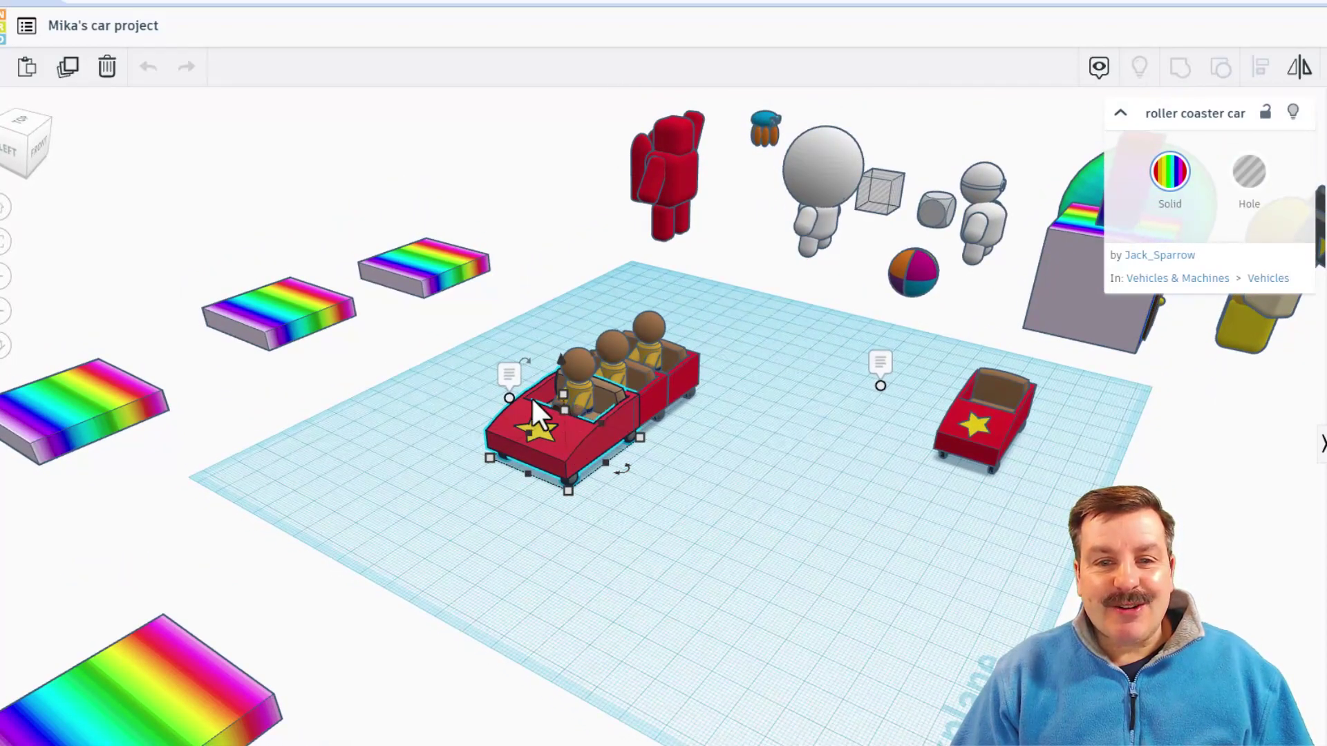
{"action": "mouse_move", "coordinate": [566, 394]}
{"action": "right_mouse_down"}
{"action": "mouse_move", "coordinate": [872, 465]}
{"action": "mouse_move", "coordinate": [848, 458]}
{"action": "mouse_move", "coordinate": [812, 525]}
{"action": "right_mouse_up"}
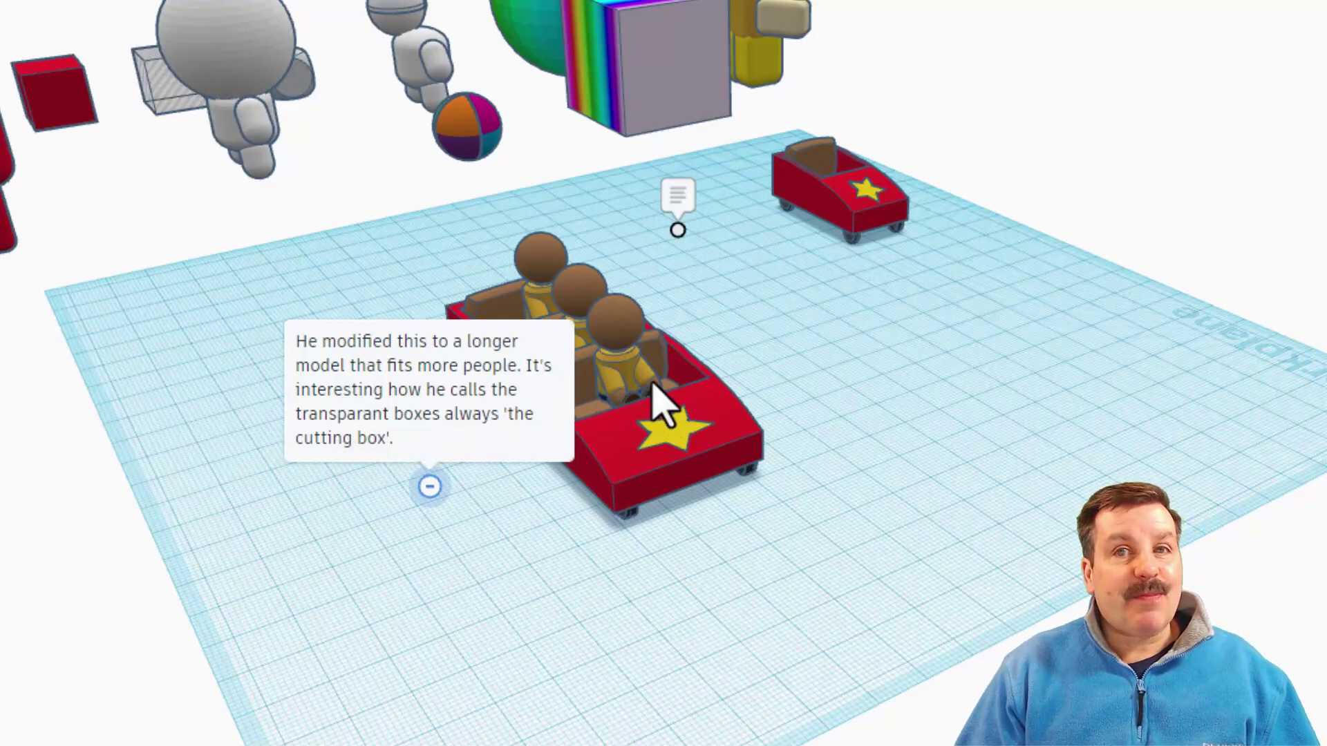
{"action": "right_click_drag", "start_coordinate": [902, 402], "coordinate": [835, 424]}
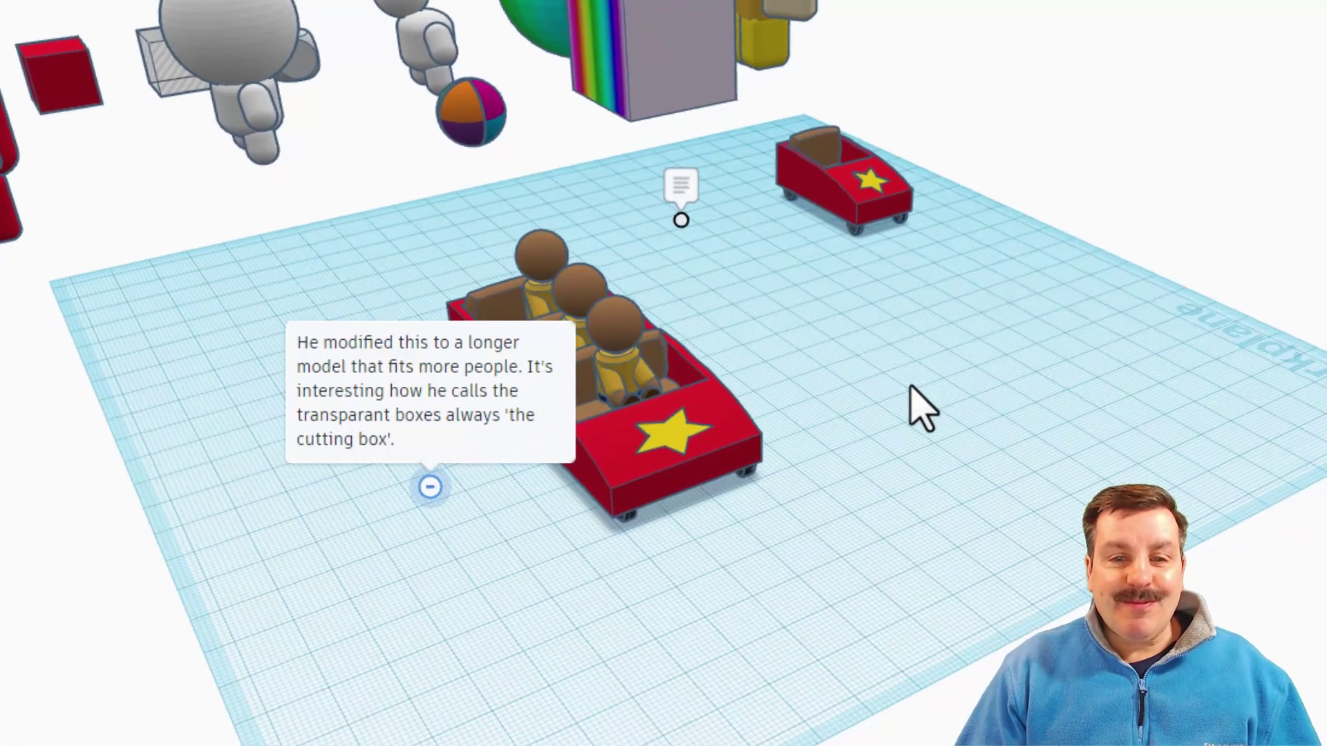
{"action": "left_click", "coordinate": [835, 423]}
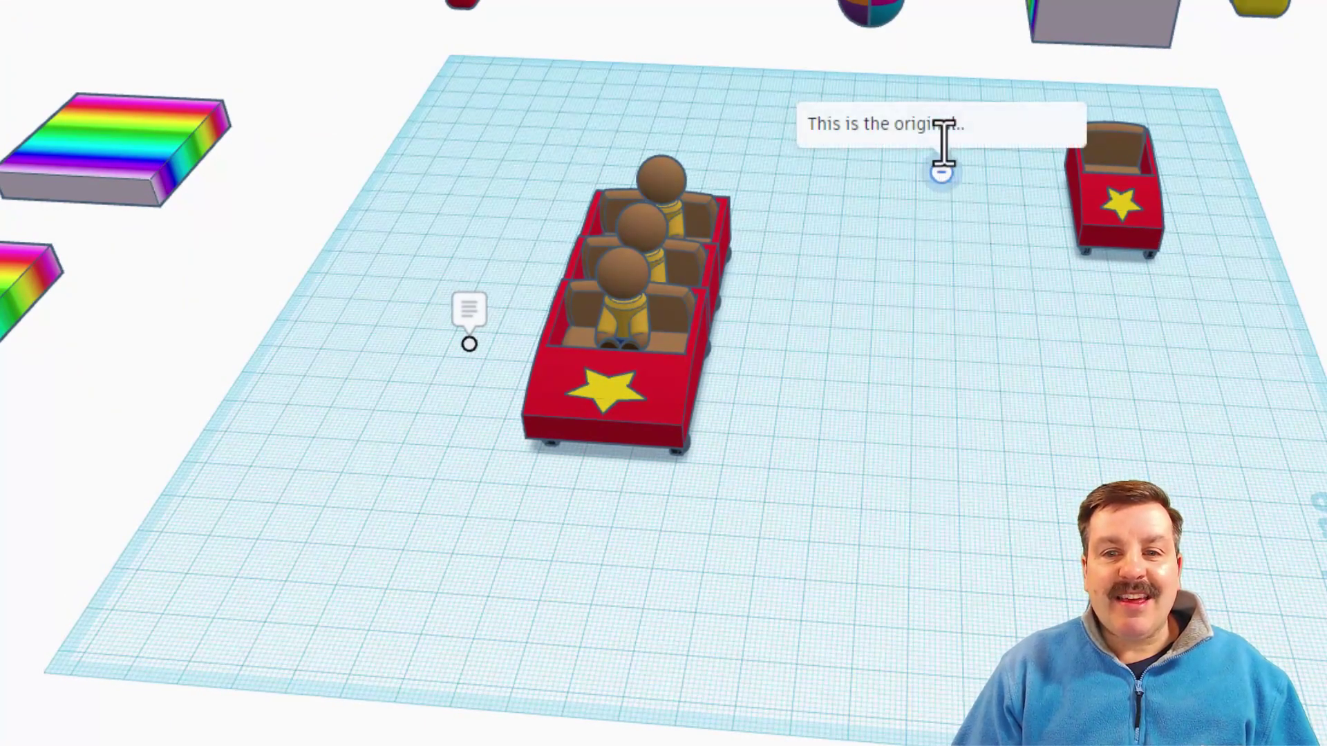
{"action": "left_click", "coordinate": [942, 172]}
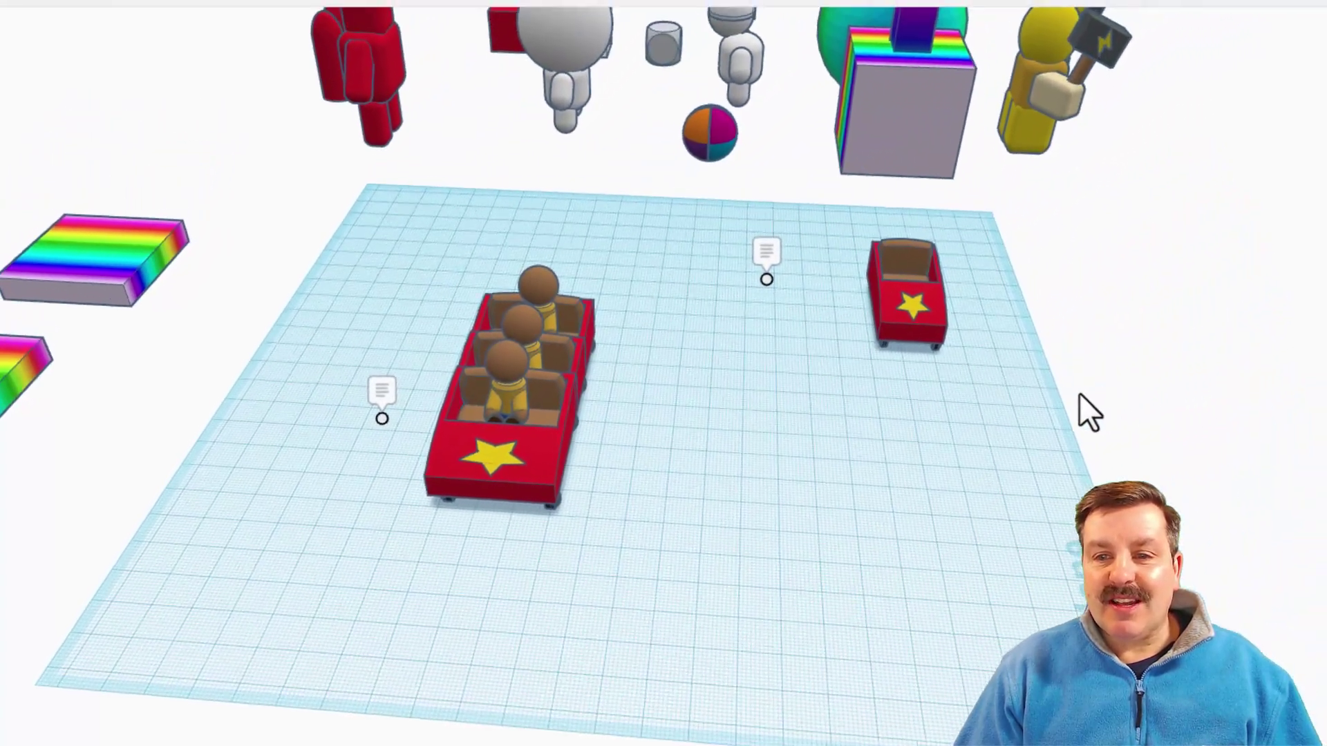
{"action": "scroll", "coordinate": [1048, 441], "scroll_direction": "up", "scroll_amount": 2}
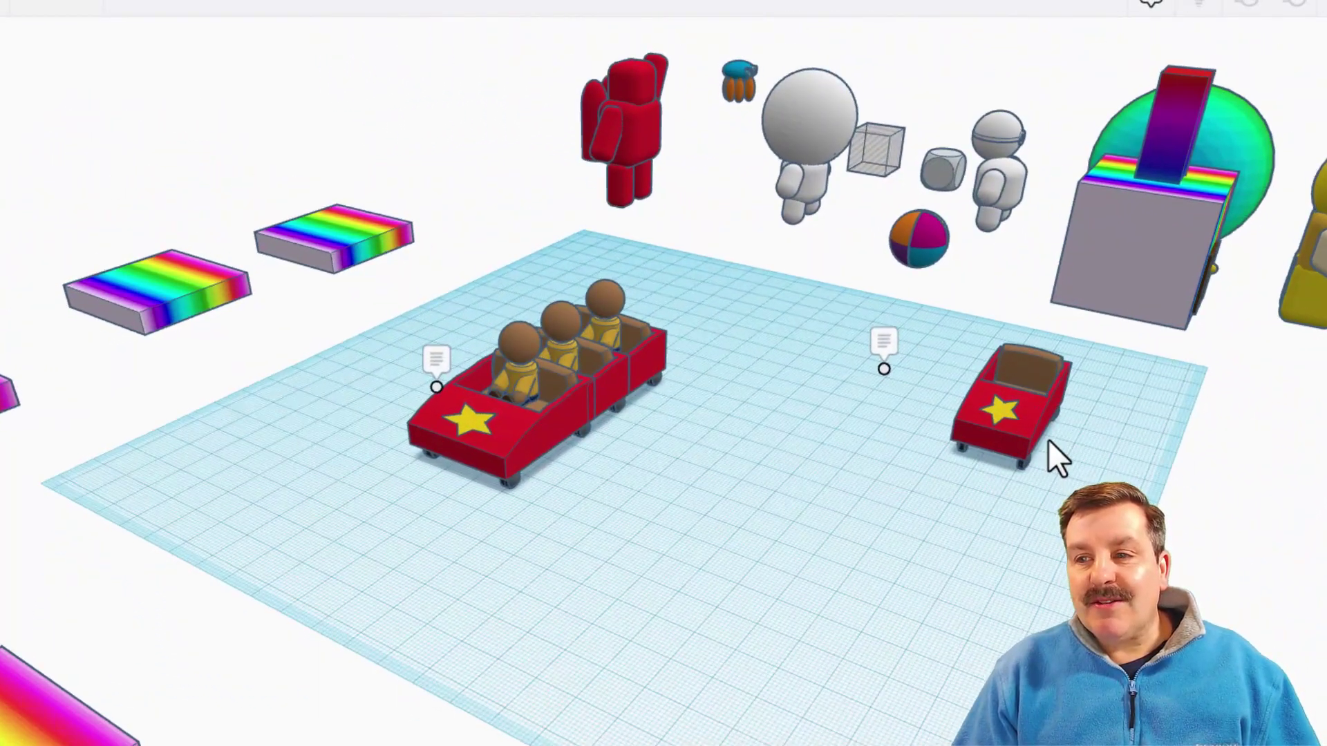
{"action": "scroll", "coordinate": [1075, 429], "scroll_direction": "down", "scroll_amount": 3}
{"action": "mouse_move", "coordinate": [1101, 400]}
{"action": "right_mouse_down"}
{"action": "mouse_move", "coordinate": [1029, 455]}
{"action": "mouse_move", "coordinate": [794, 509]}
{"action": "mouse_move", "coordinate": [654, 482]}
{"action": "right_mouse_up"}
{"action": "scroll", "coordinate": [813, 391], "scroll_direction": "up", "scroll_amount": 1}
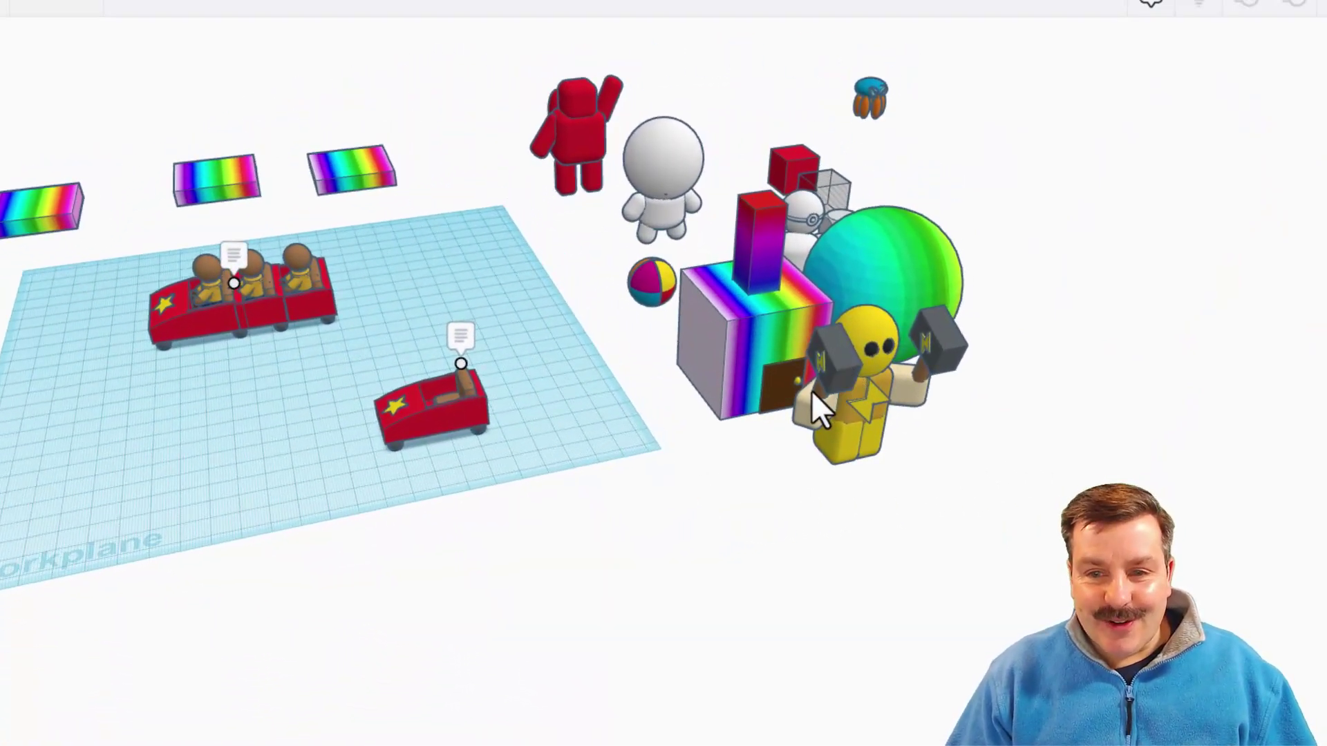
{"action": "scroll", "coordinate": [795, 404], "scroll_direction": "up", "scroll_amount": 1}
{"action": "scroll", "coordinate": [790, 397], "scroll_direction": "up", "scroll_amount": 1}
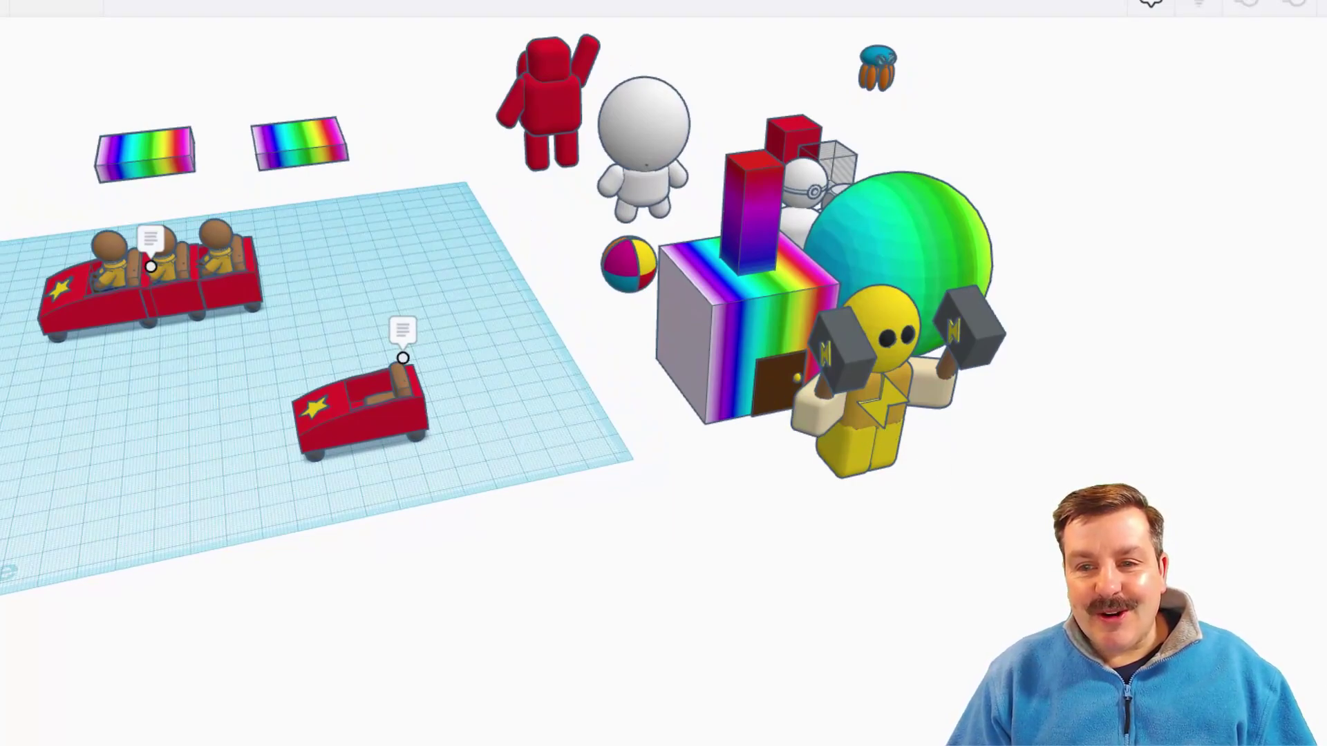
{"action": "right_click_drag", "start_coordinate": [1016, 664], "coordinate": [954, 237]}
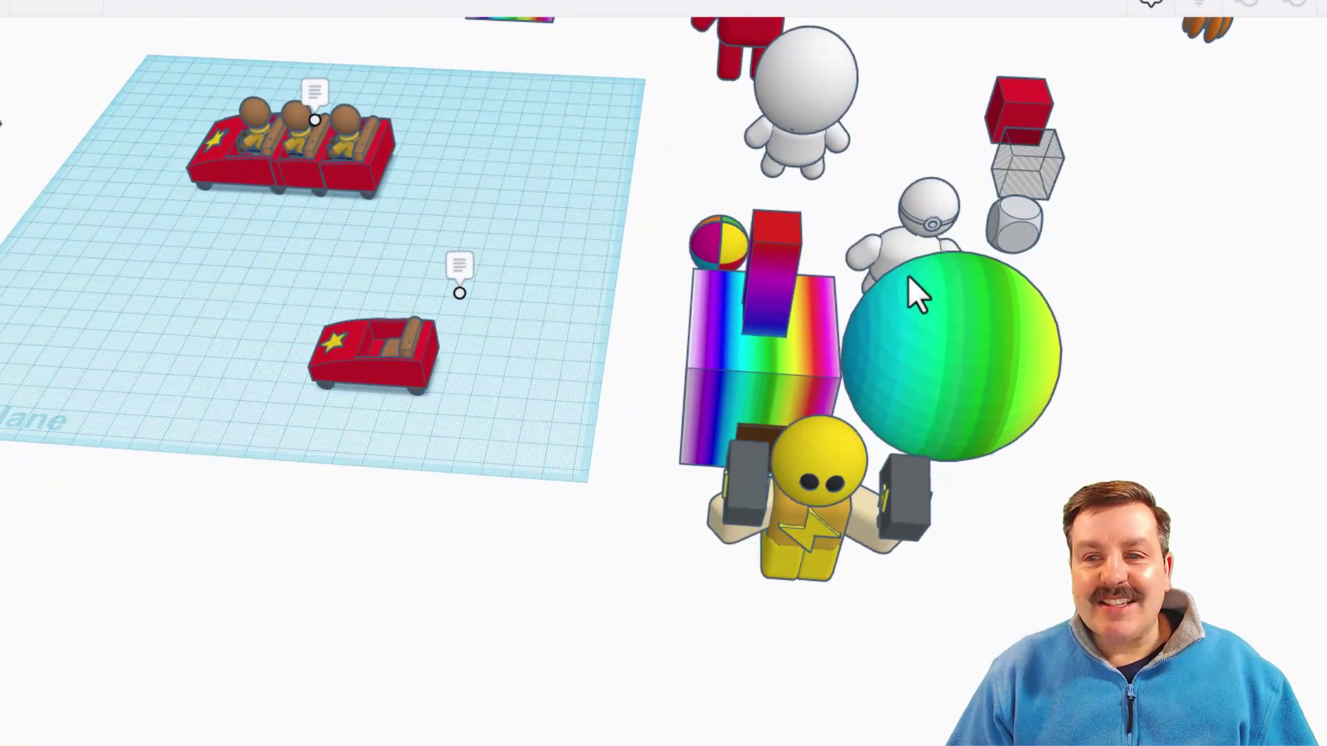
{"action": "mouse_move", "coordinate": [908, 274]}
{"action": "right_mouse_down"}
{"action": "mouse_move", "coordinate": [694, 254]}
{"action": "mouse_move", "coordinate": [696, 460]}
{"action": "mouse_move", "coordinate": [746, 474]}
{"action": "mouse_move", "coordinate": [690, 489]}
{"action": "mouse_move", "coordinate": [591, 480]}
{"action": "right_mouse_up"}
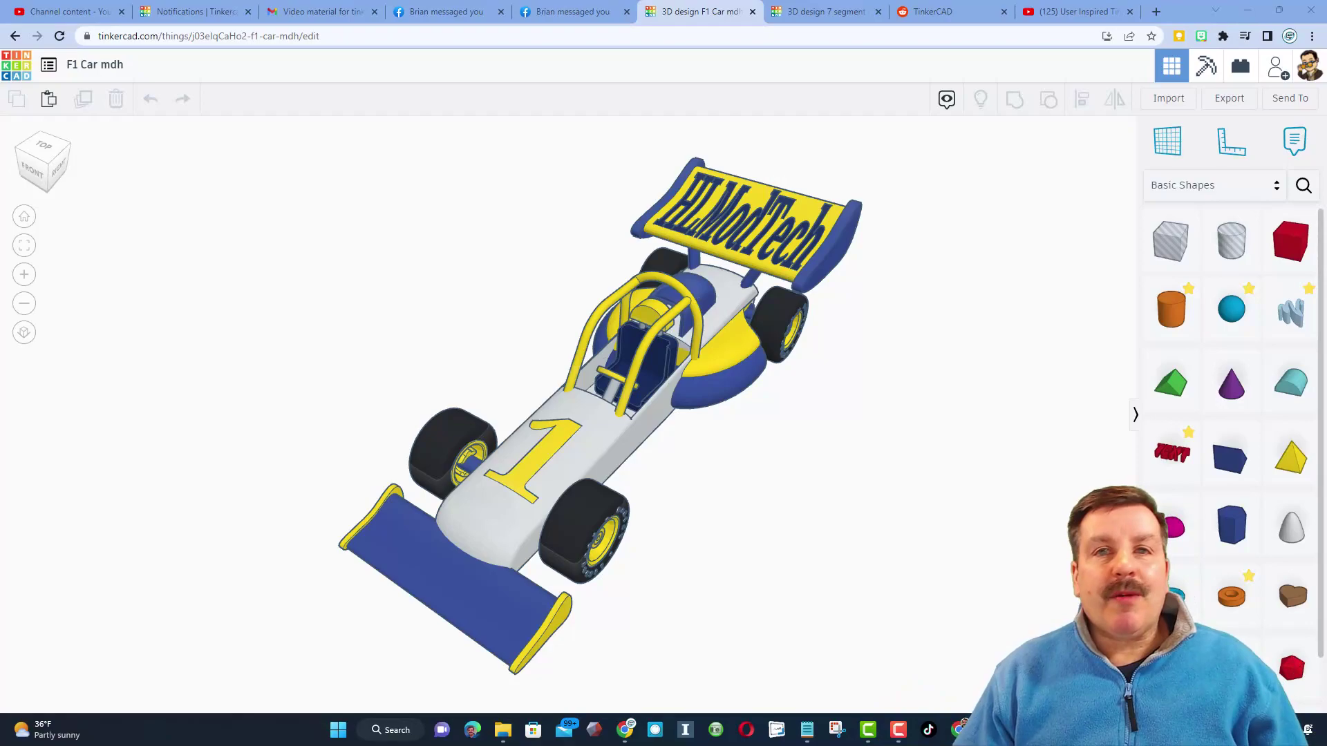
Step: Generate and copy a new collaboration link for the F1 Car mdh design
{"action": "right_click_drag", "start_coordinate": [823, 584], "coordinate": [807, 568]}
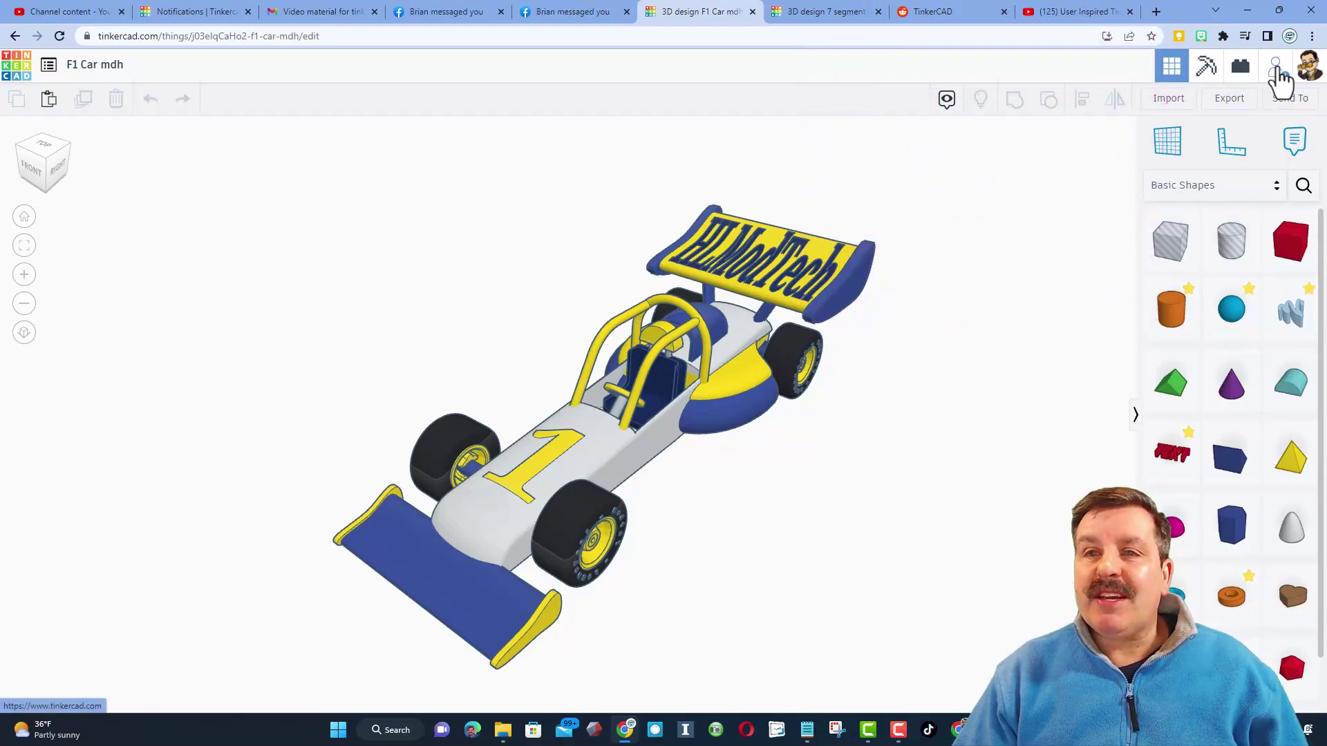
{"action": "left_click", "coordinate": [1279, 67]}
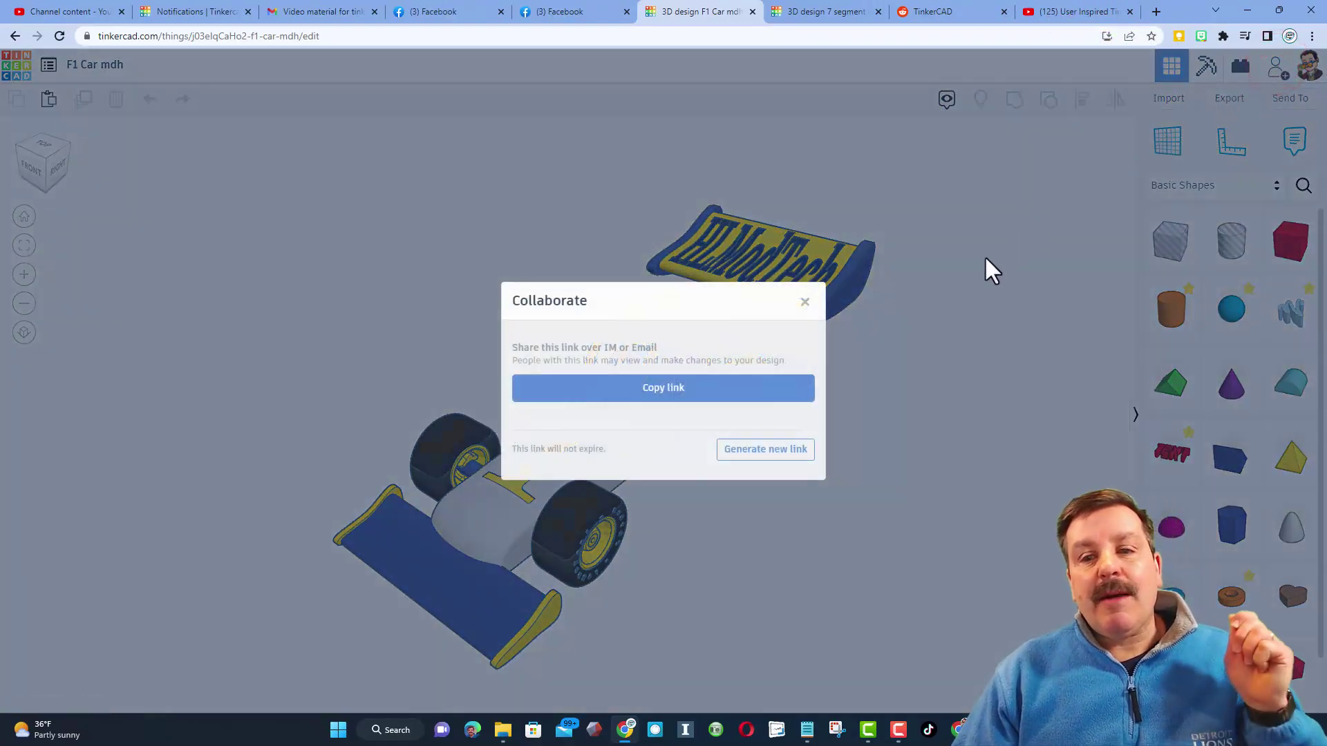
{"action": "left_click", "coordinate": [727, 464]}
{"action": "left_click", "coordinate": [690, 387]}
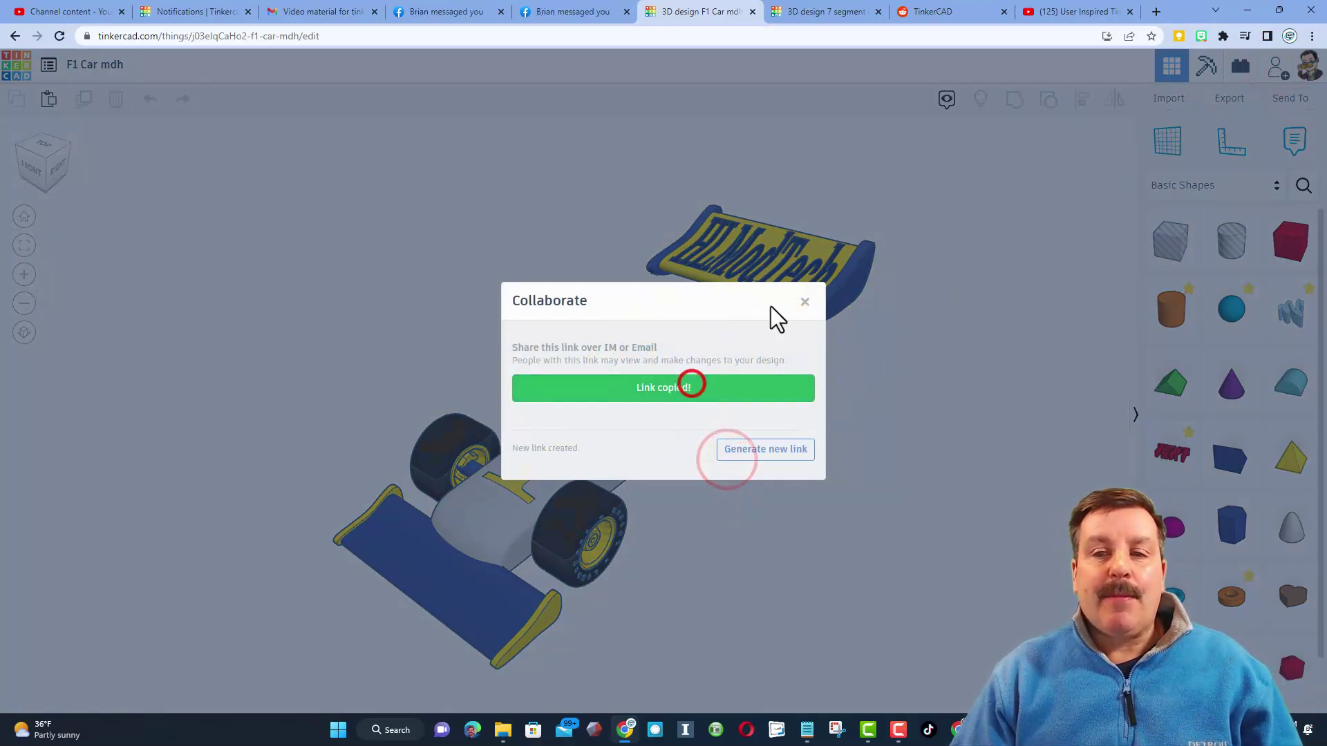
{"action": "left_click", "coordinate": [807, 303]}
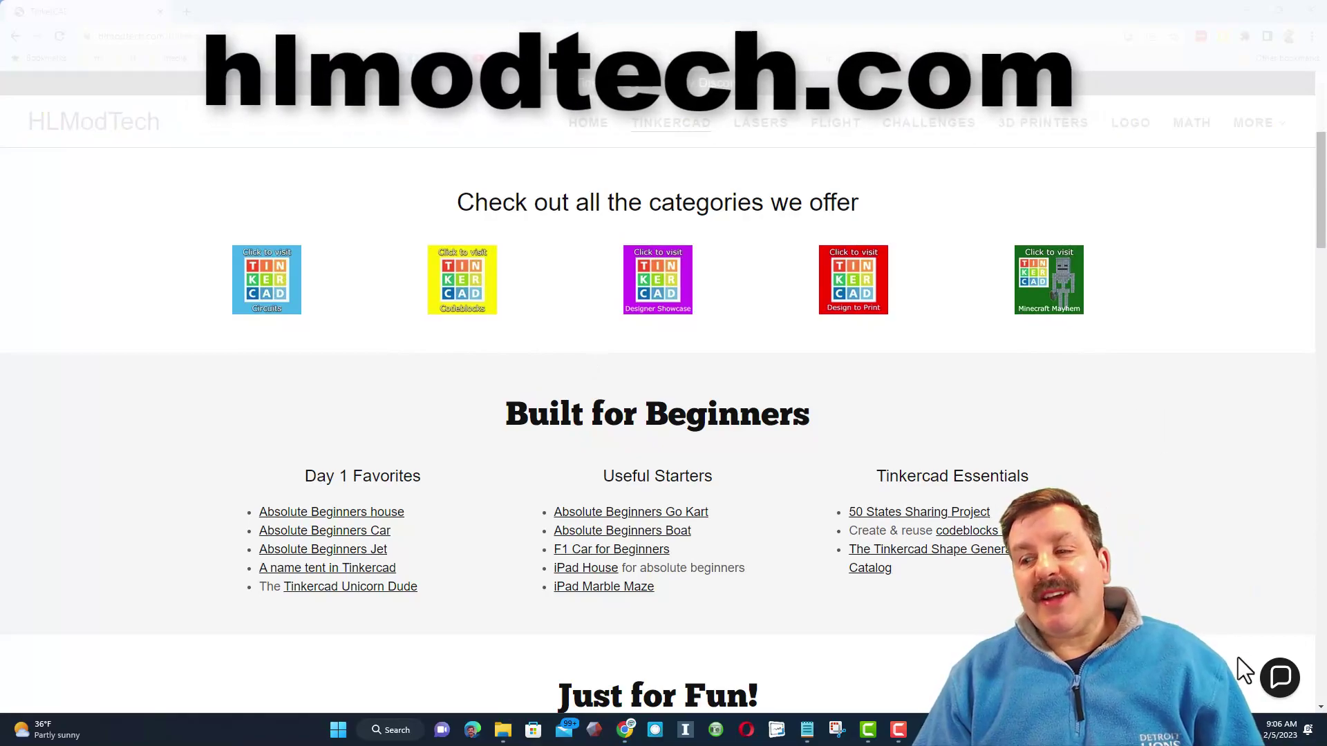
{"action": "left_click", "coordinate": [1279, 680]}
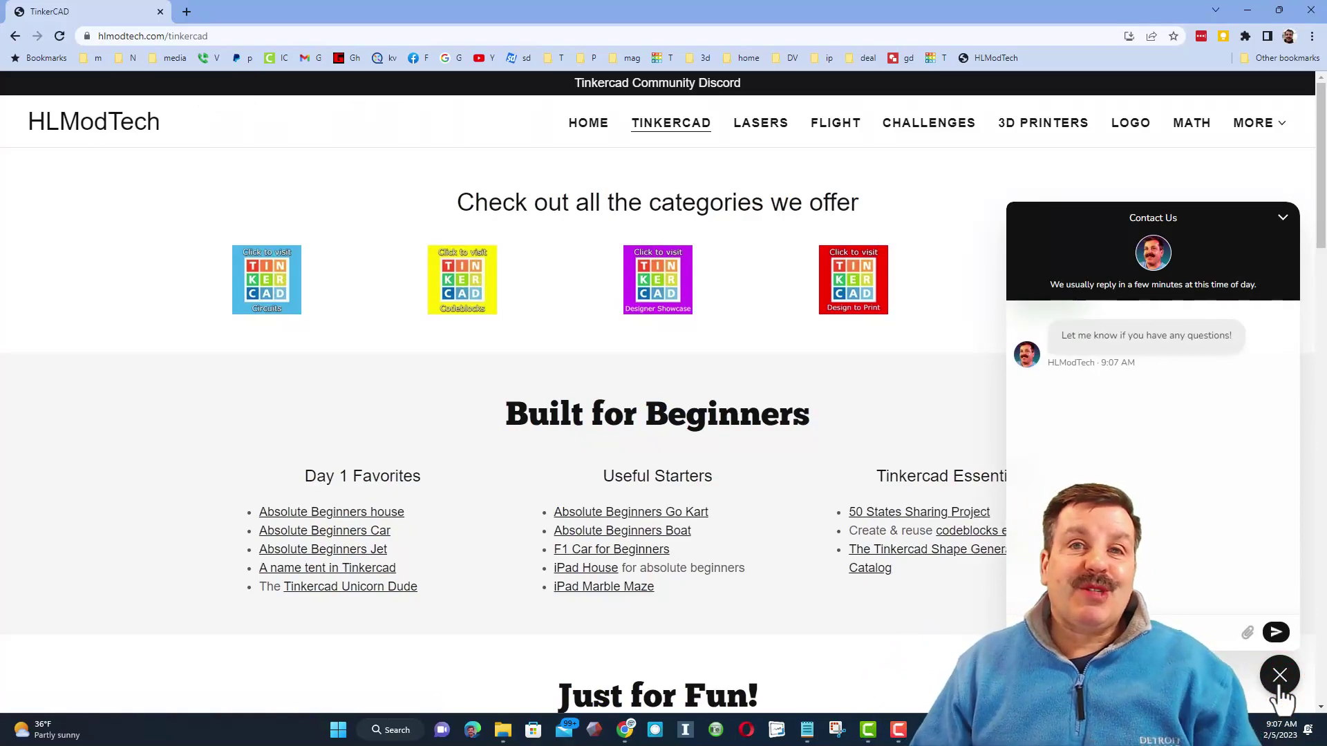
{"action": "left_click", "coordinate": [1281, 676]}
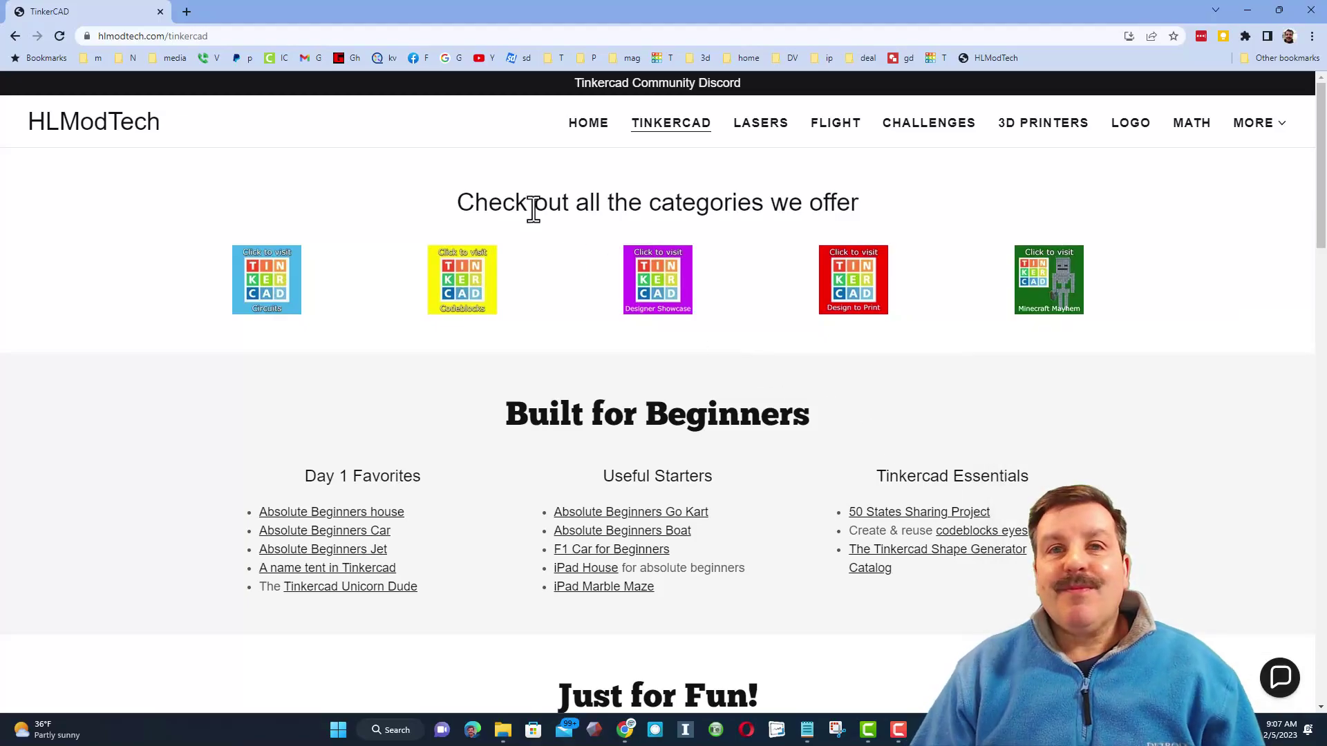
Step: View the Tinkercad Community Discord invite in a new tab, then return to HLModTech
{"action": "left_click", "coordinate": [660, 83]}
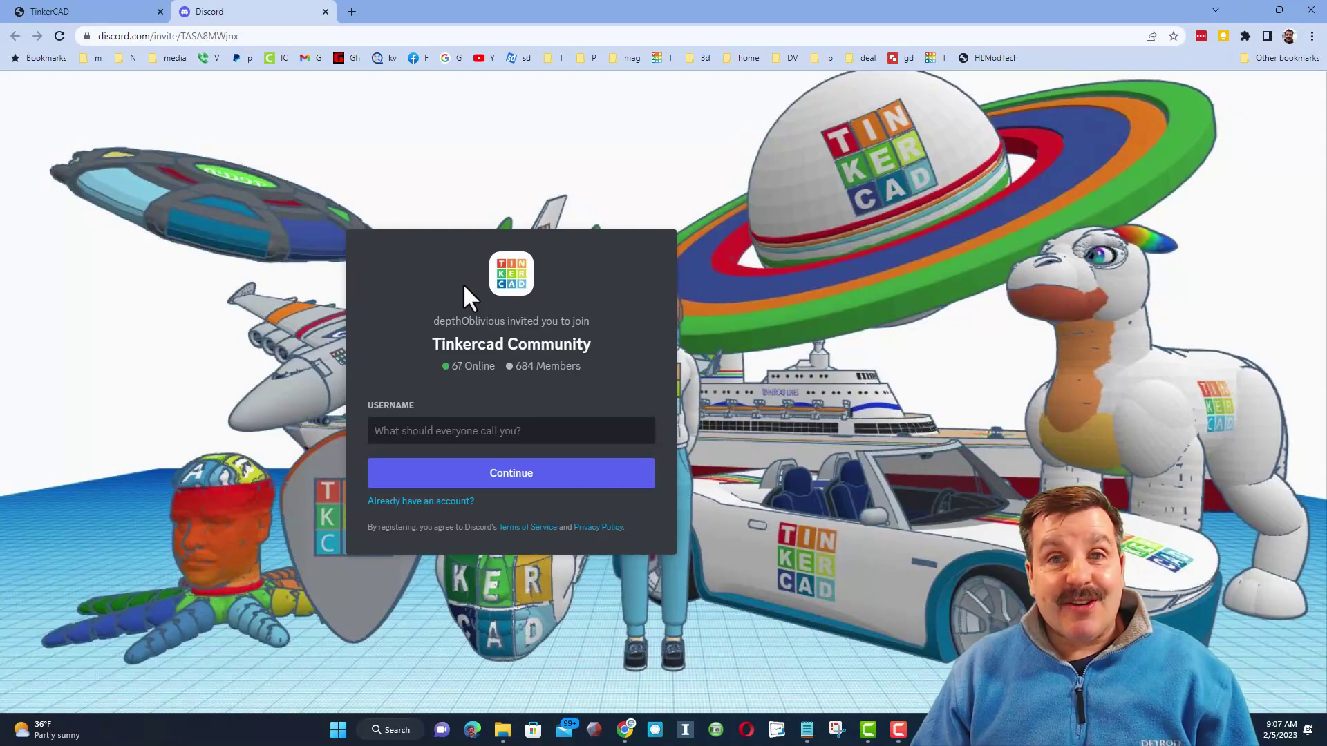
{"action": "key", "text": "ctrl+shift+Tab"}
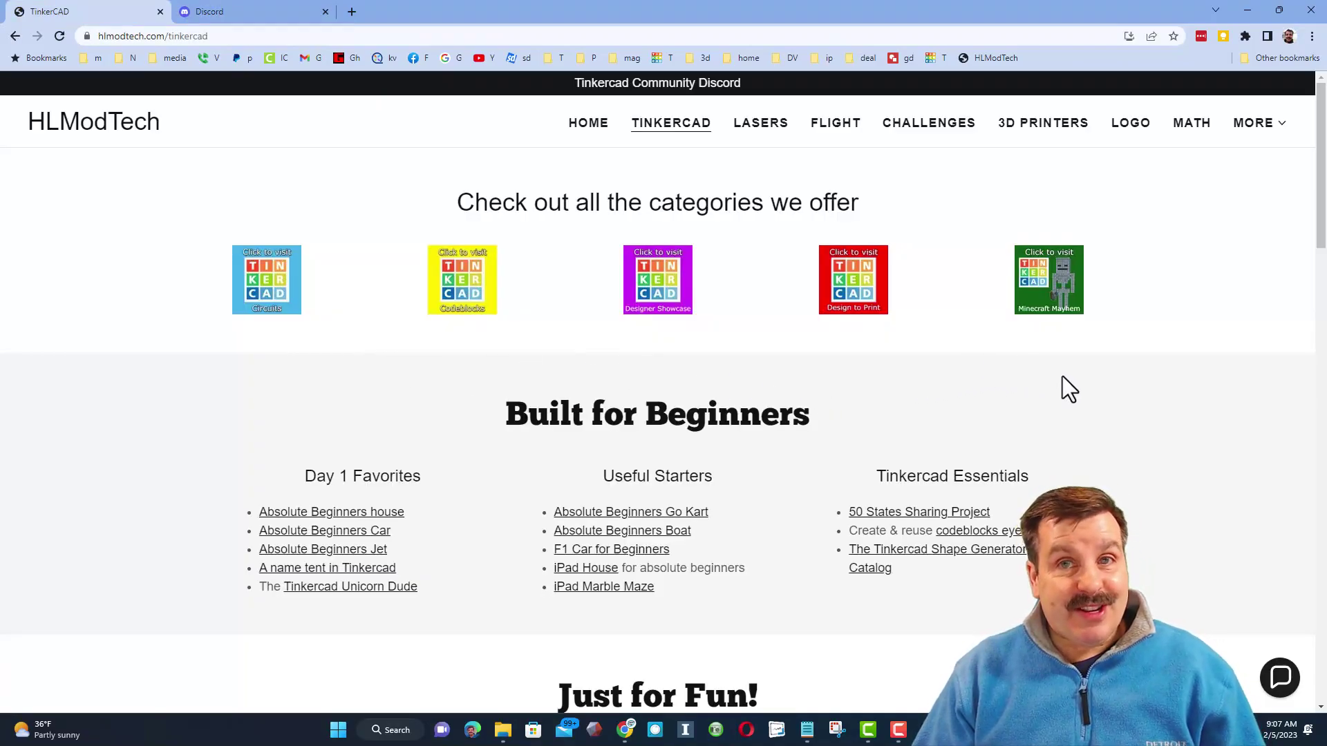
{"action": "scroll", "coordinate": [516, 600], "scroll_direction": "down", "scroll_amount": 1}
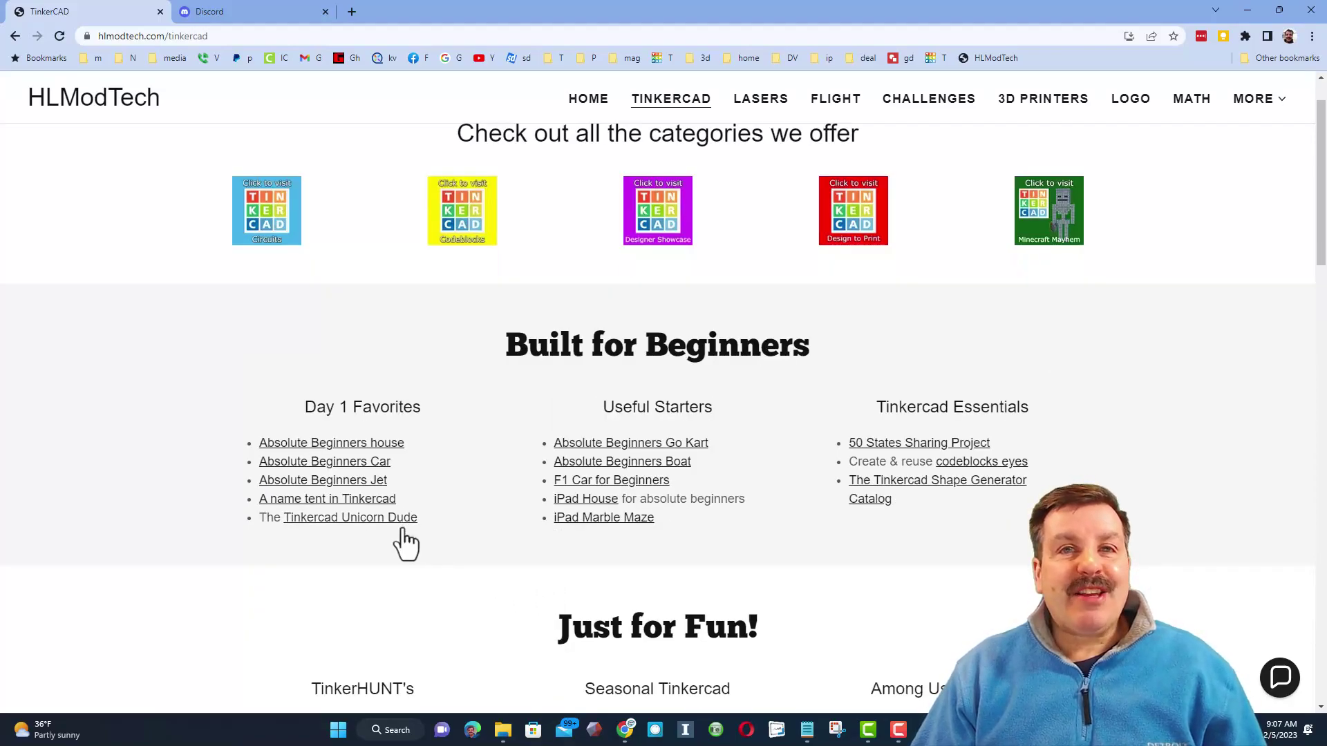